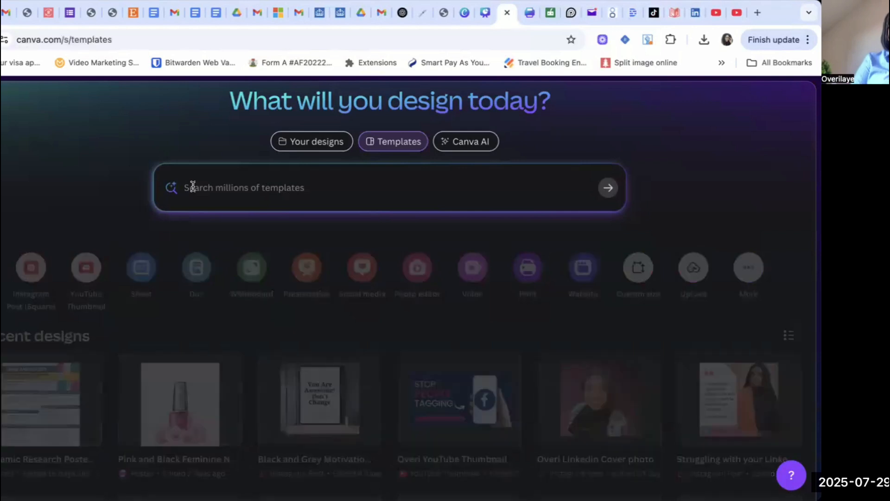
# Search the templates for linkedin banner and browse the results before returning to the home page.
pyautogui.write('linkedin')
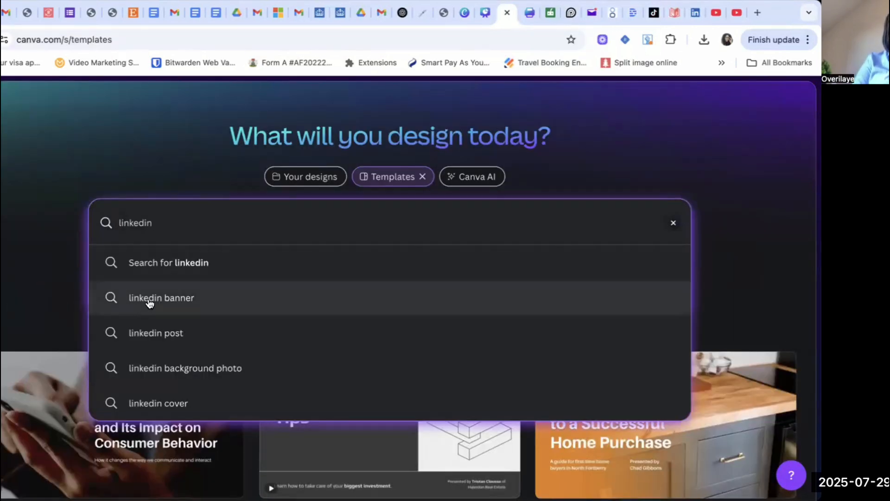
pyautogui.click(150, 304)
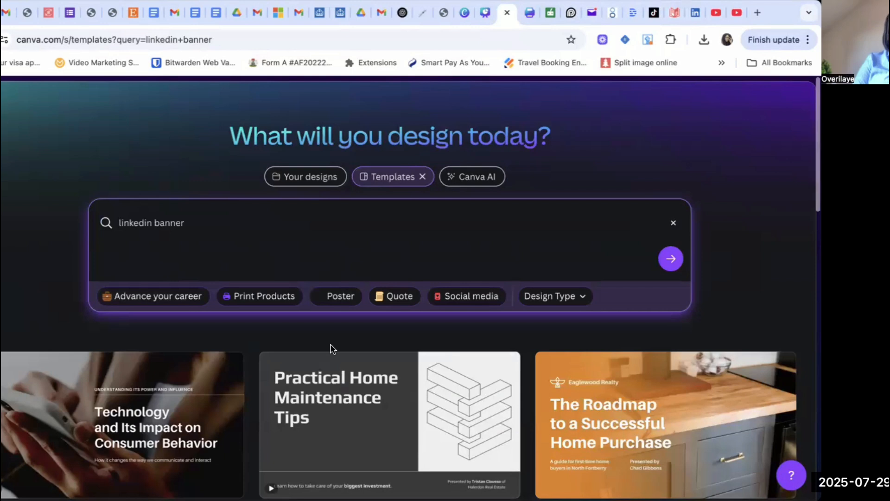
pyautogui.scroll(1, 333, 351)
pyautogui.scroll(-7, 333, 351)
pyautogui.scroll(14, 333, 351)
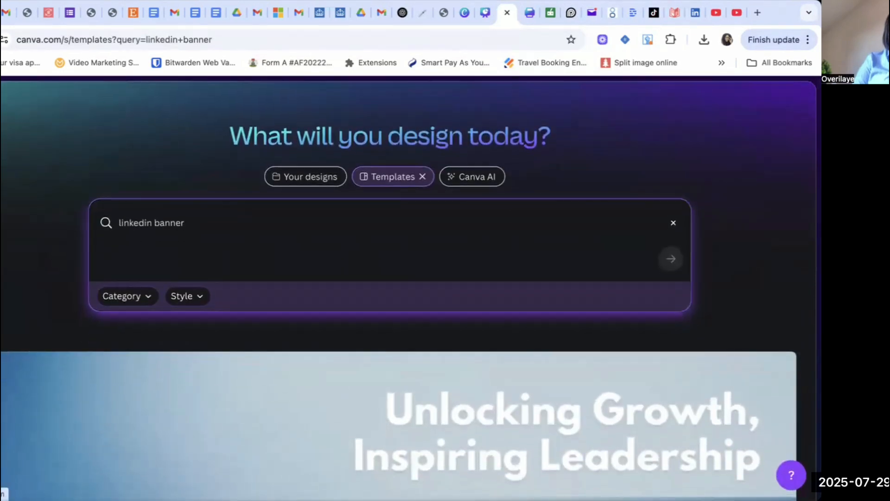
pyautogui.click(1, 167)
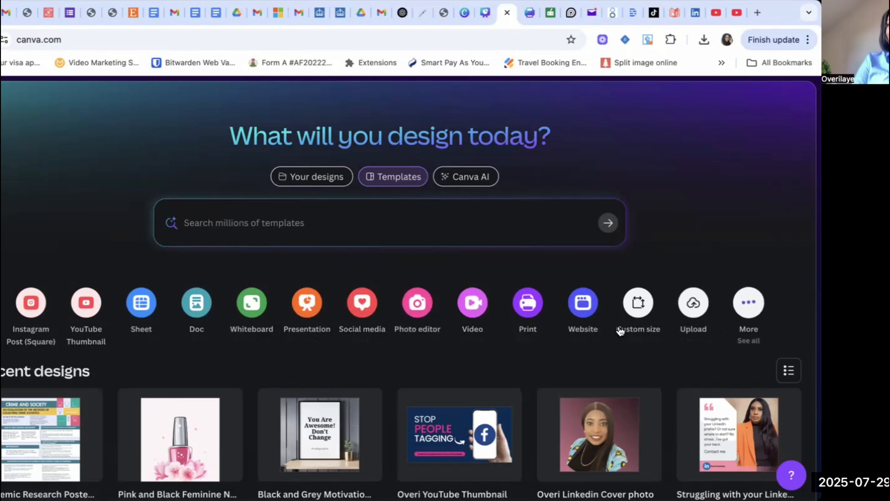
# Create a new LinkedIn Background Photo design at 1584 × 396 px from the social media design types.
pyautogui.click(362, 306)
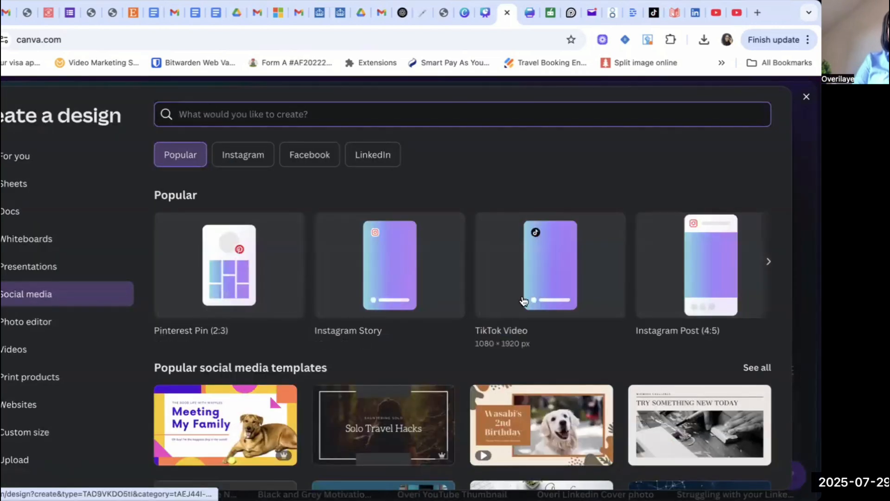
pyautogui.scroll(-10, 541, 403)
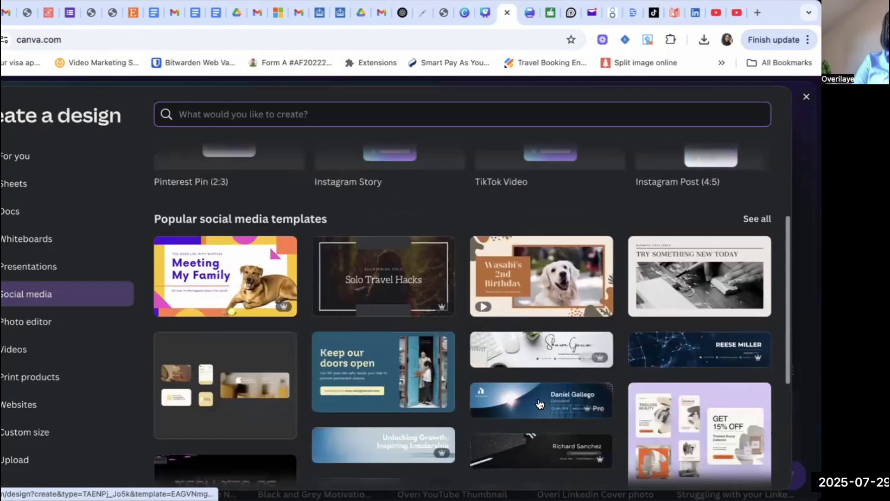
pyautogui.scroll(10, 540, 404)
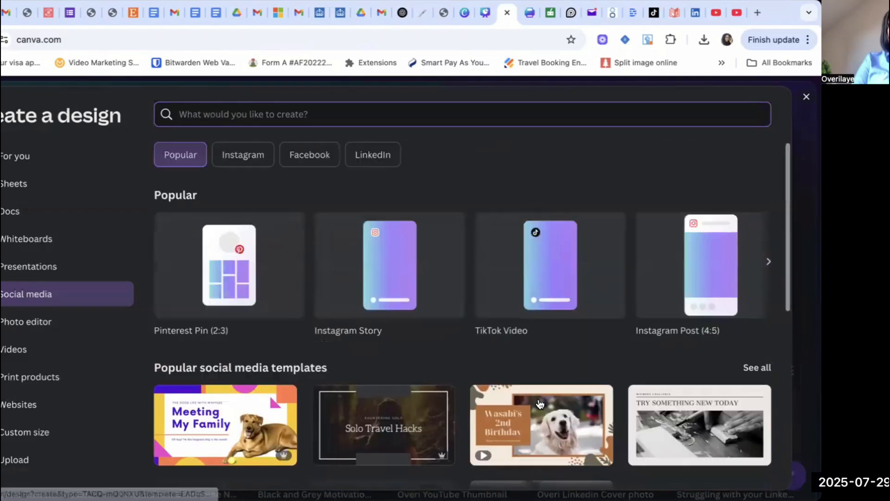
pyautogui.click(768, 264)
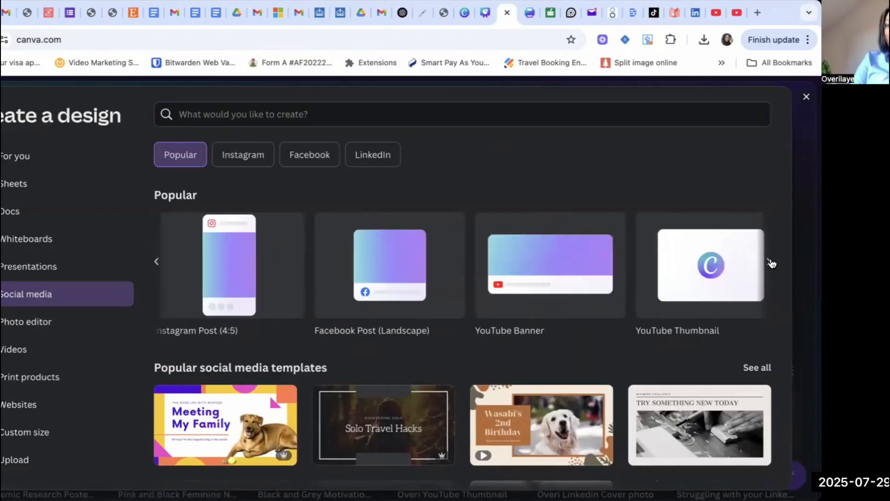
pyautogui.click(770, 263)
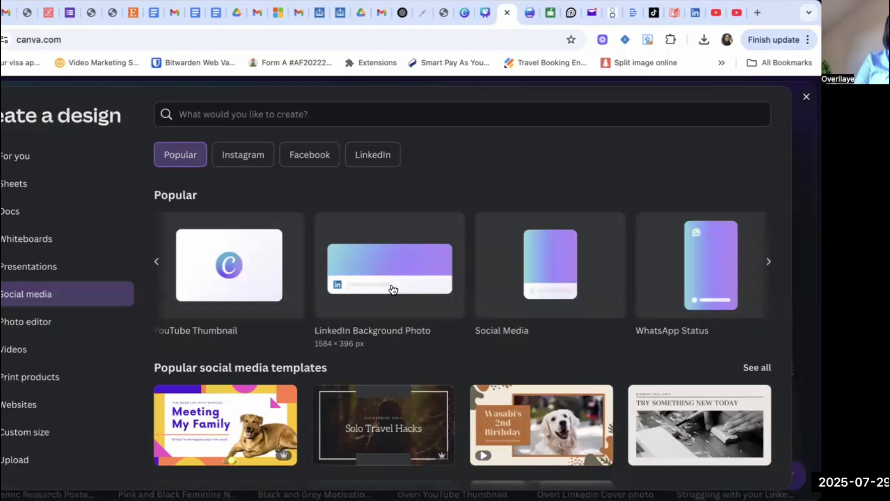
pyautogui.click(394, 289)
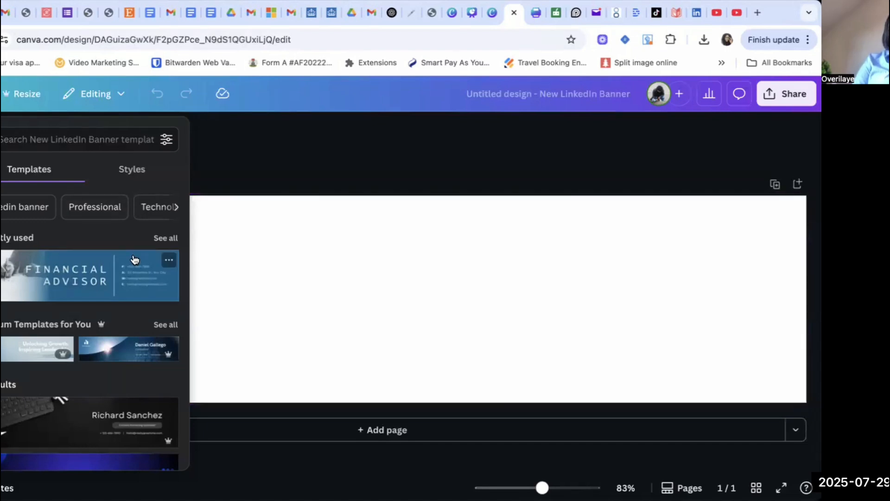
# Try several LinkedIn banner templates on the blank design to compare styles.
pyautogui.click(78, 274)
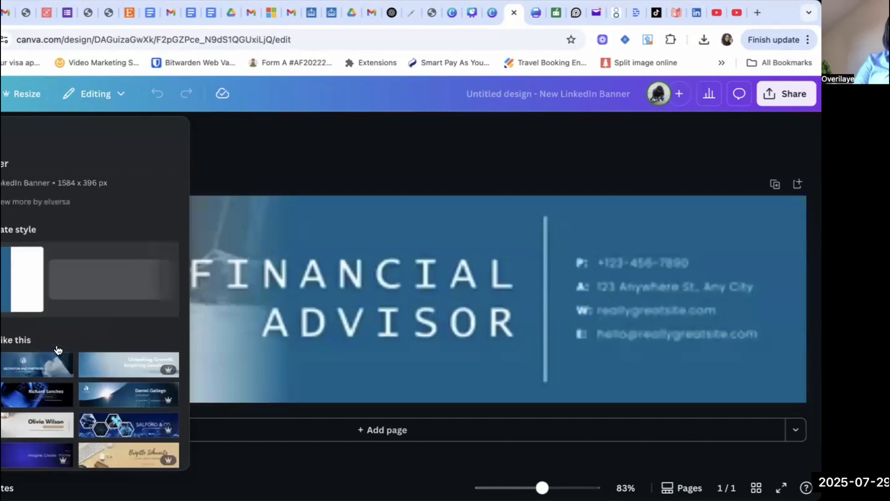
pyautogui.scroll(-2, 57, 350)
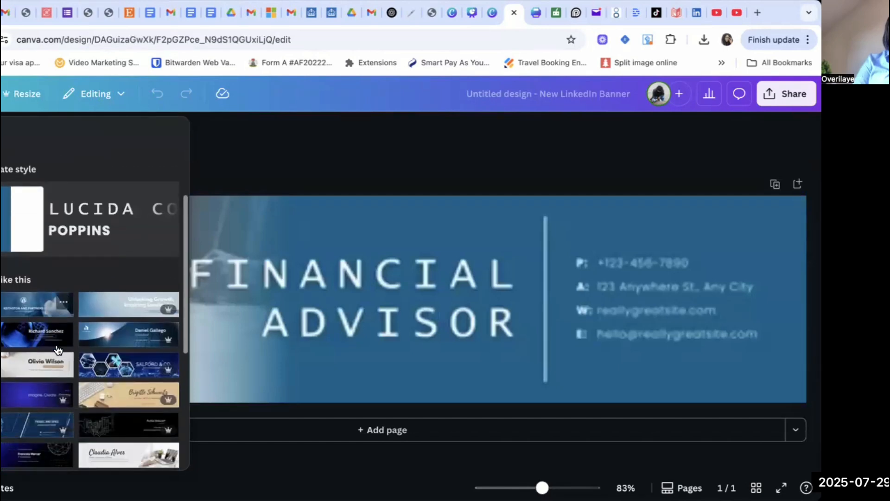
pyautogui.click(120, 384)
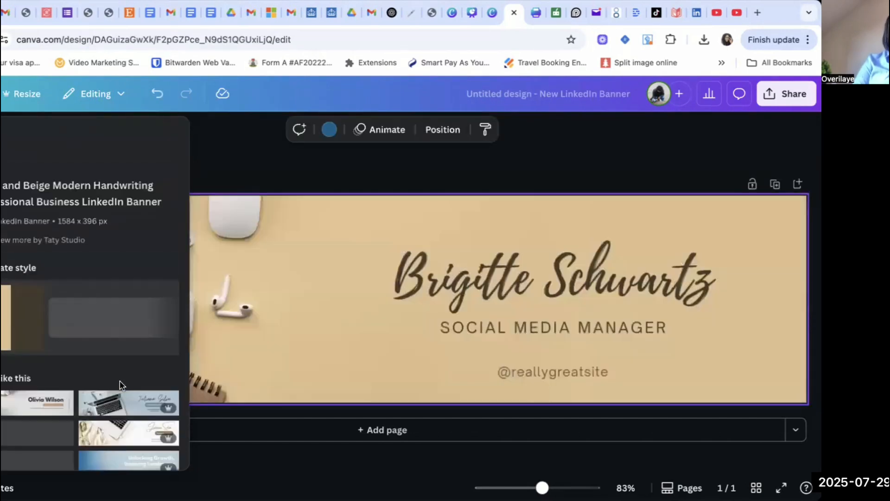
pyautogui.click(35, 400)
pyautogui.scroll(-2, 60, 411)
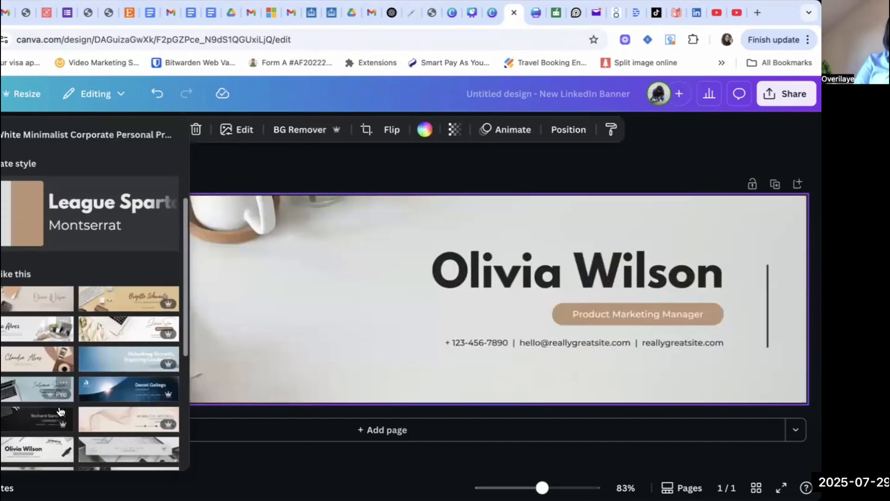
pyautogui.scroll(-1, 60, 411)
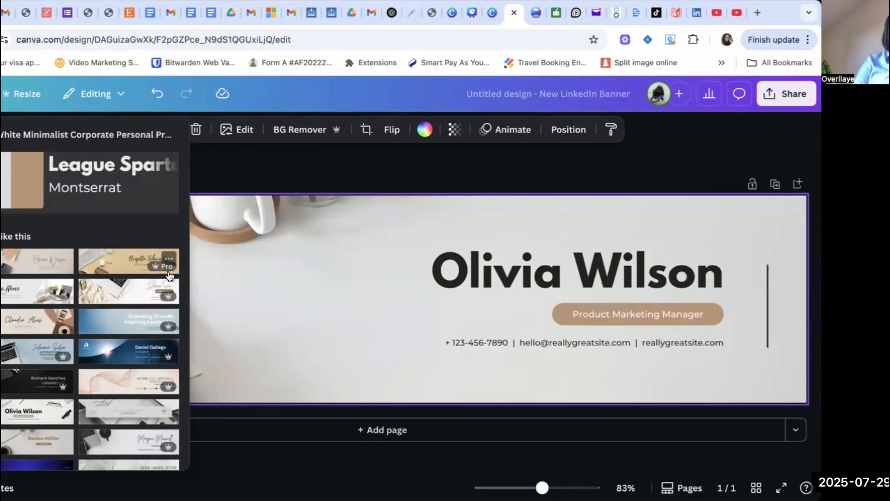
# Apply the beige Claudia Alves Content Creator banner template to the design.
pyautogui.click(40, 268)
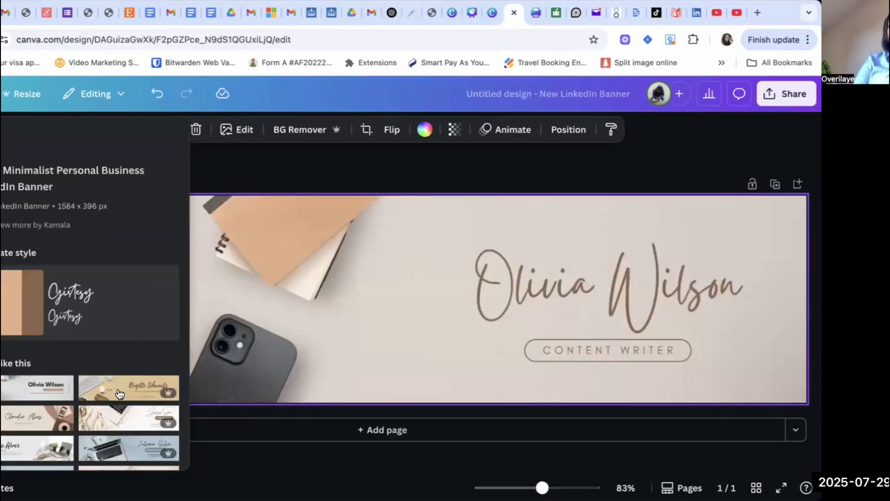
pyautogui.scroll(-2, 59, 410)
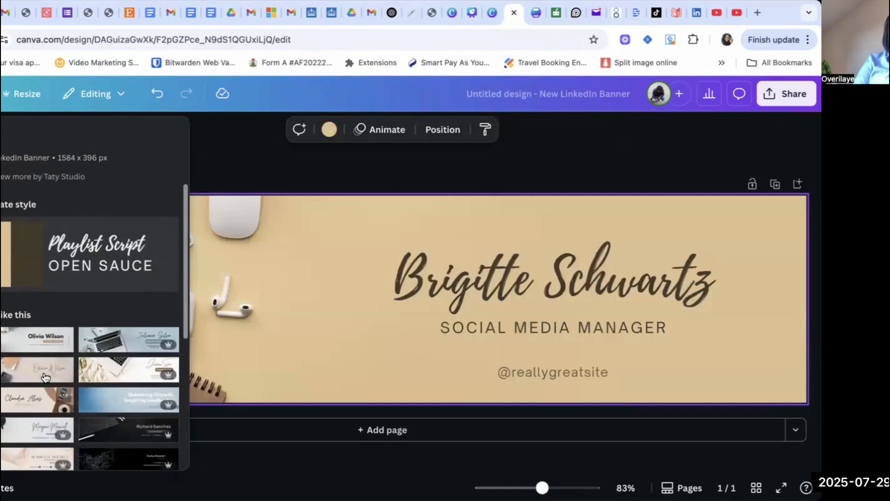
pyautogui.click(25, 405)
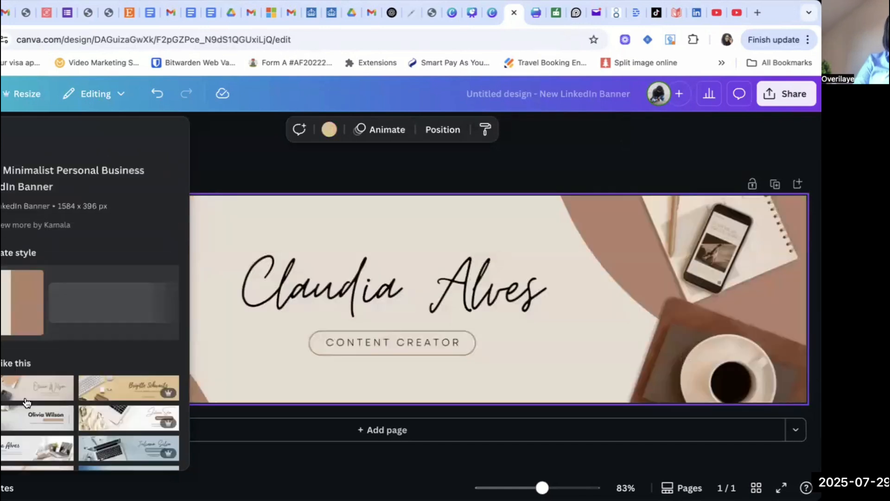
# Replace the handwritten name heading with your own name.
pyautogui.click(579, 321)
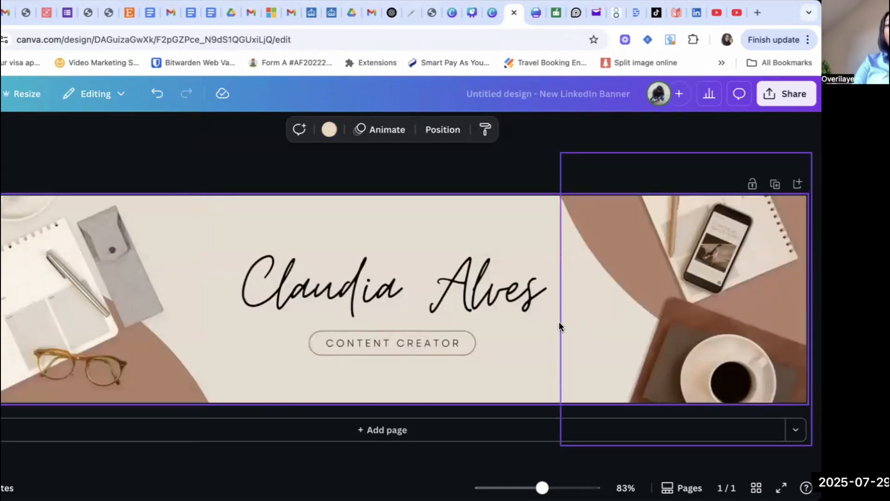
pyautogui.click(351, 289)
pyautogui.doubleClick(350, 289)
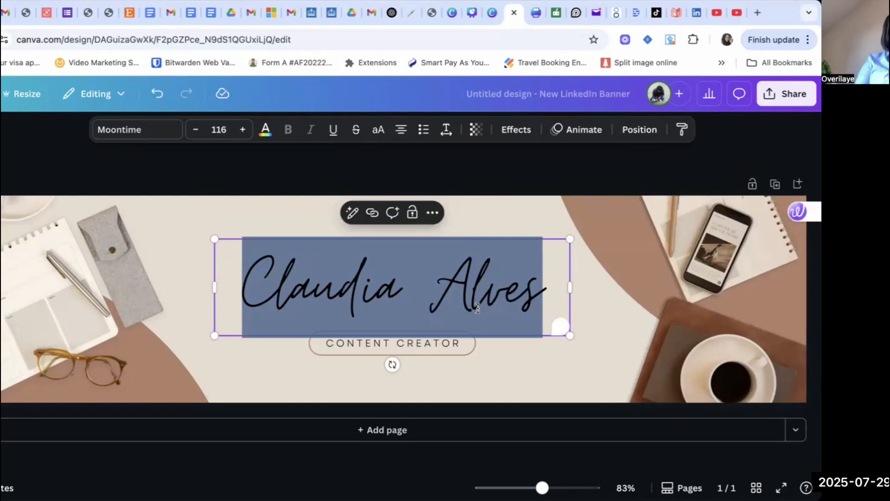
pyautogui.write('Overilaye')
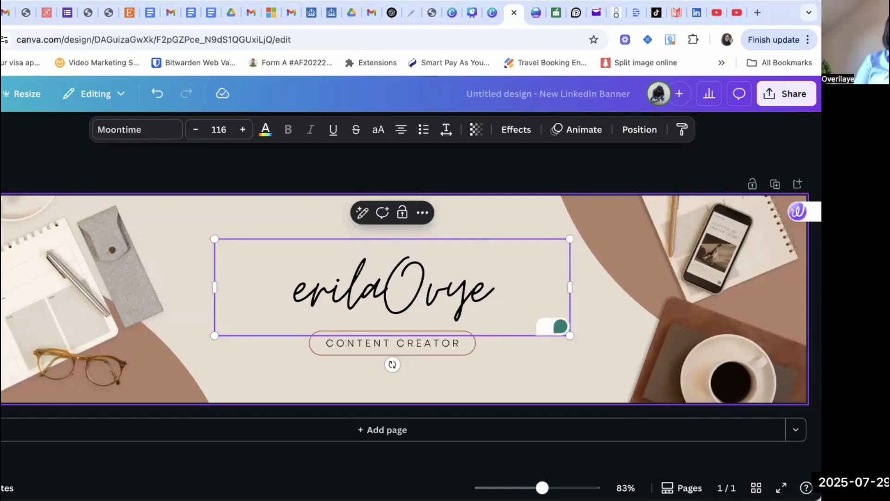
pyautogui.hotkey('ctrl', 'a')
pyautogui.press('BackSpace')
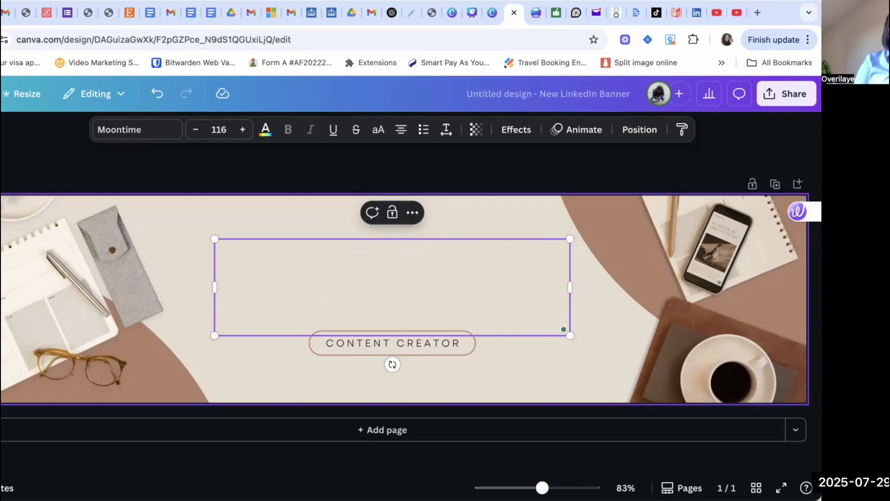
pyautogui.write('Overilaye')
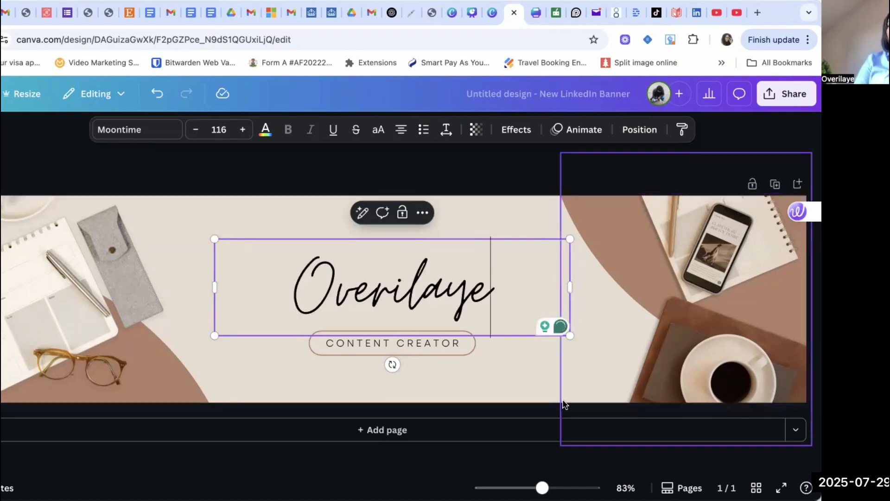
pyautogui.click(308, 382)
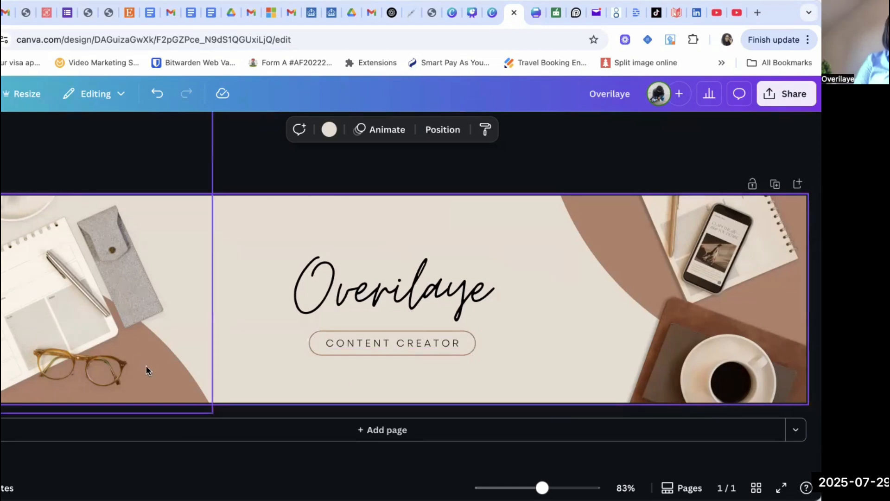
# Recolour the glasses image and the desk photo on the right with the pink palette colour.
pyautogui.click(154, 355)
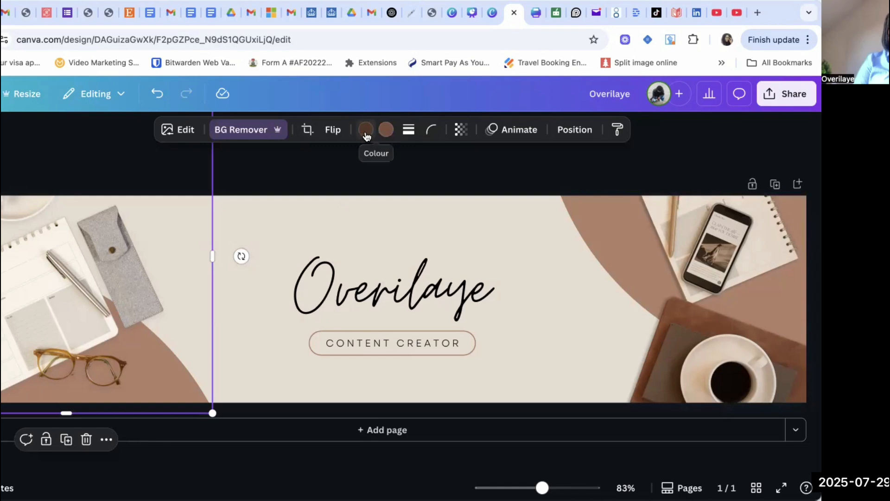
pyautogui.click(366, 130)
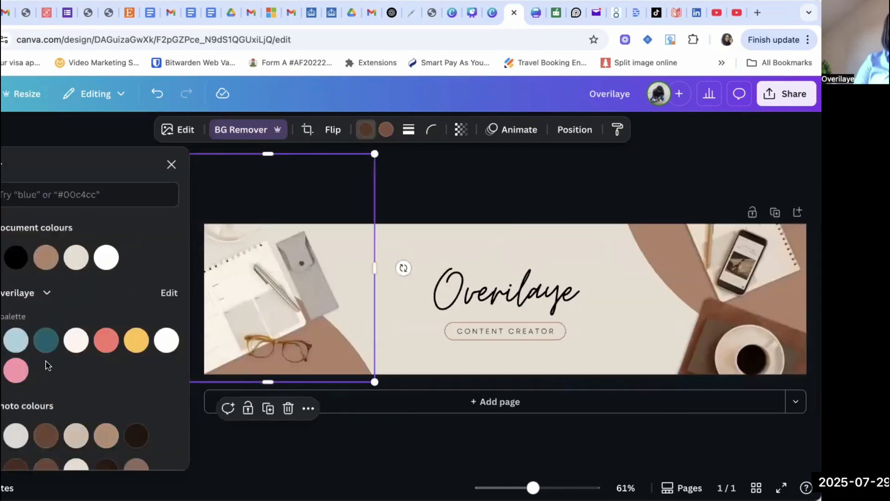
pyautogui.click(16, 373)
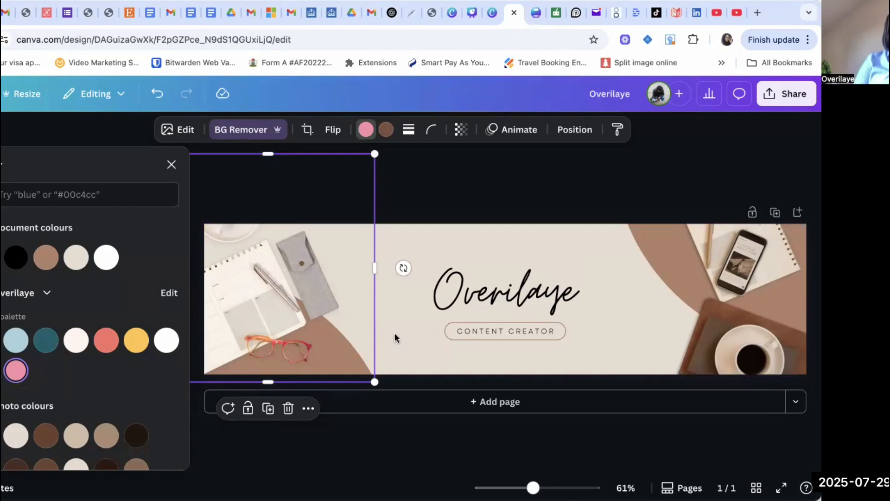
pyautogui.click(423, 354)
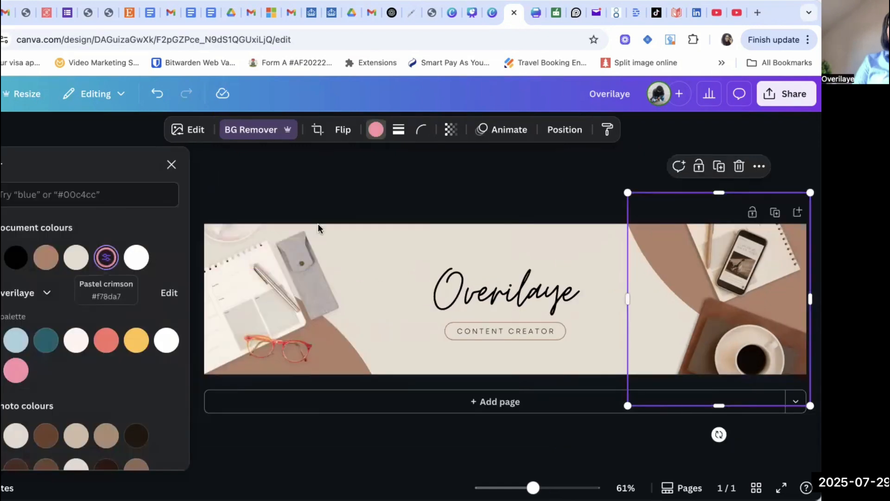
pyautogui.click(106, 256)
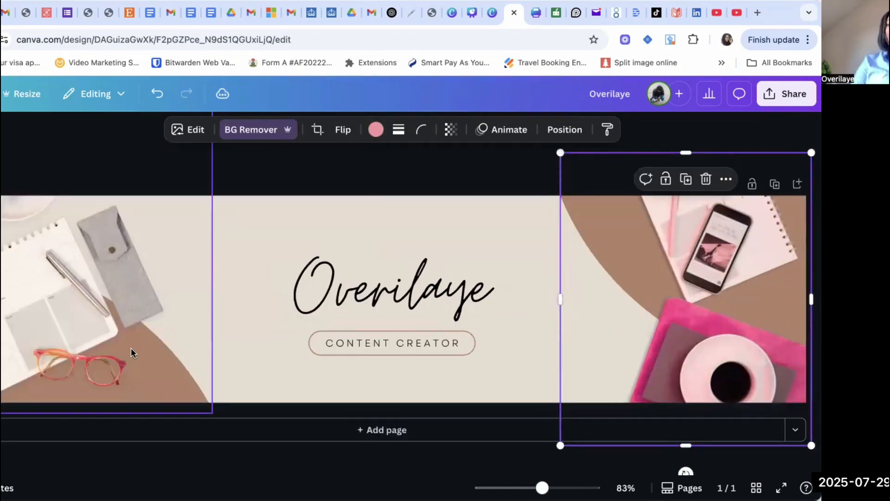
# Change the glasses image's second colour to the same pink from the document colours.
pyautogui.click(146, 356)
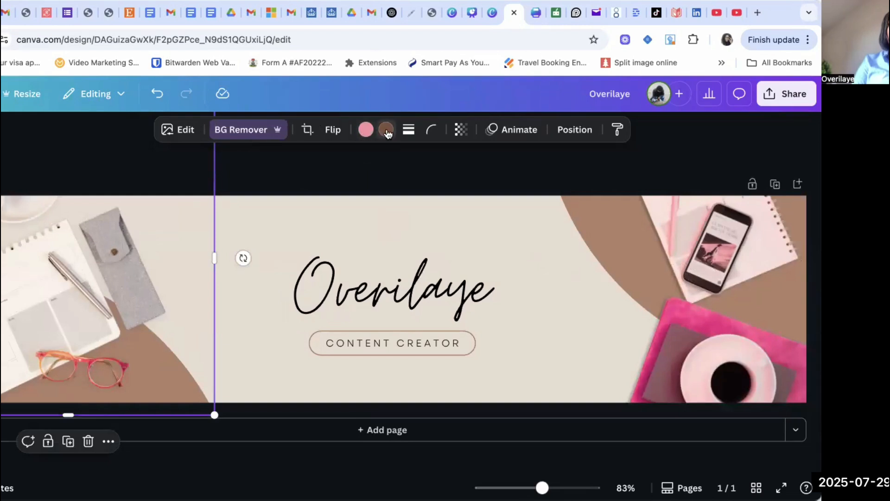
pyautogui.click(387, 131)
pyautogui.click(107, 258)
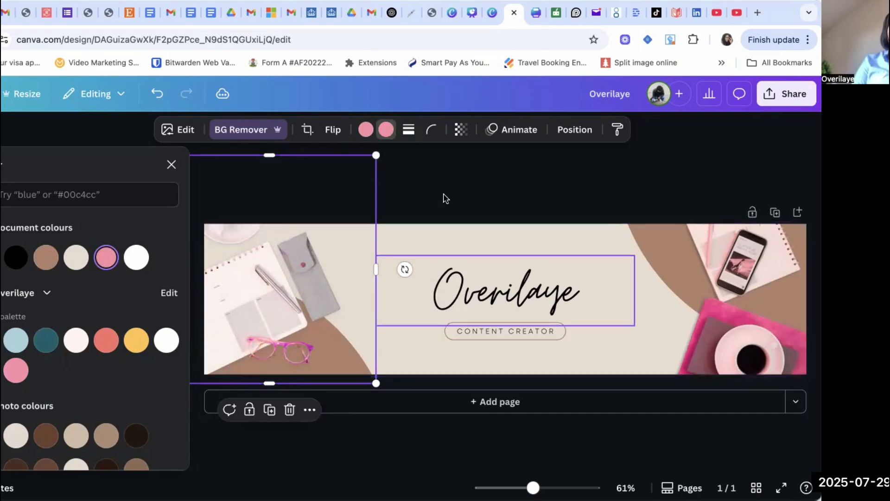
pyautogui.click(589, 282)
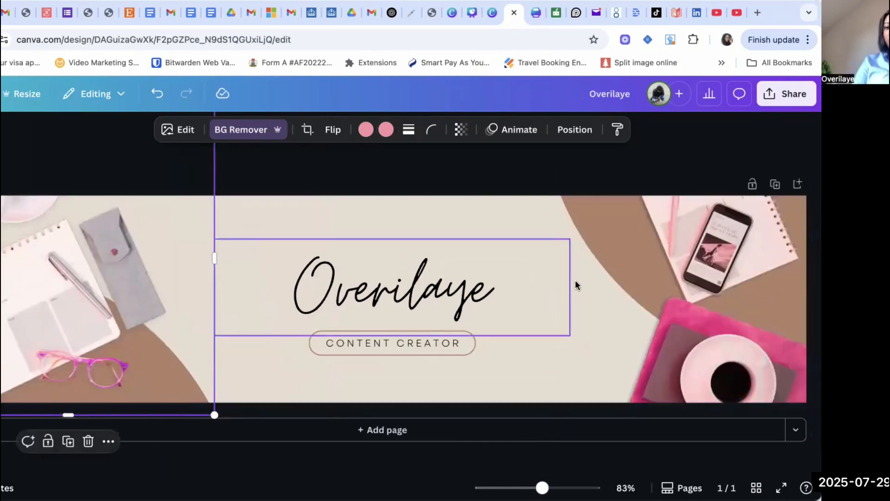
# Recolour the outline of the Content Creator label box with the pink document colour.
pyautogui.click(618, 249)
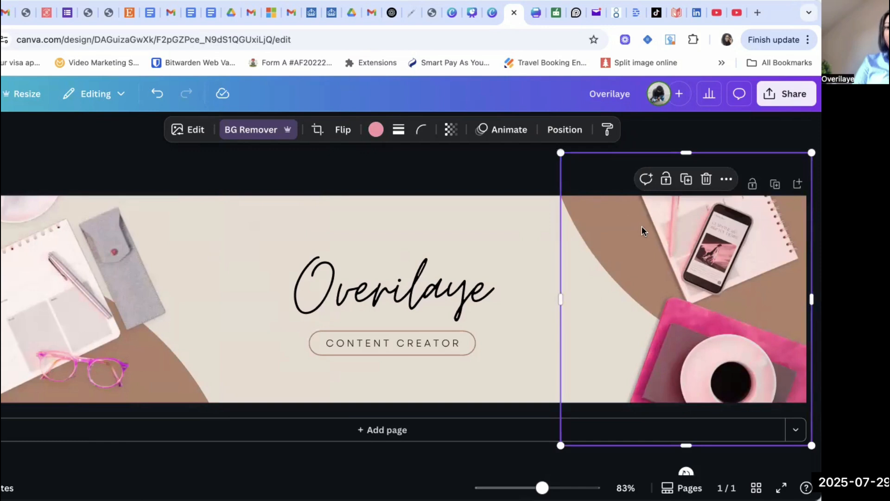
pyautogui.click(552, 230)
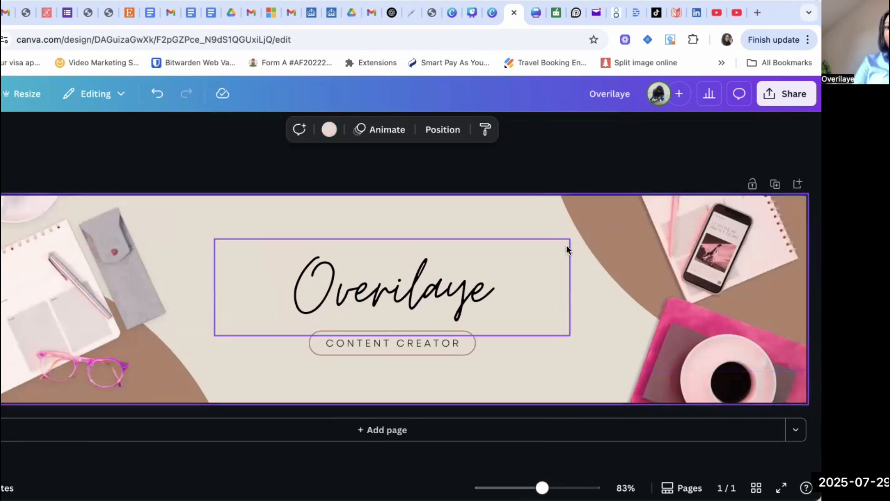
pyautogui.click(597, 252)
pyautogui.click(371, 358)
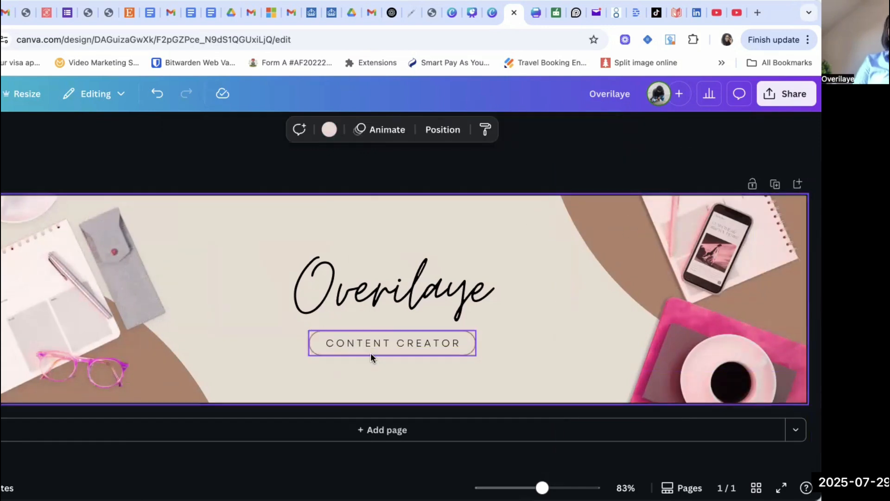
pyautogui.click(371, 353)
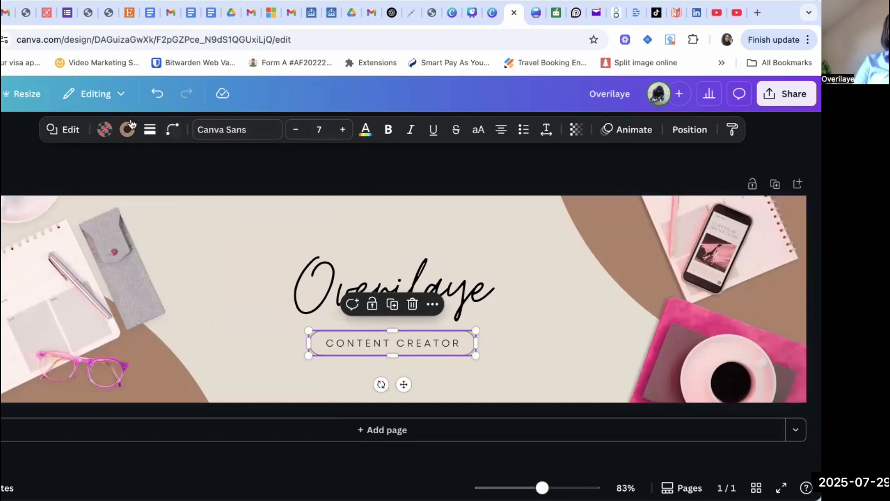
pyautogui.click(129, 127)
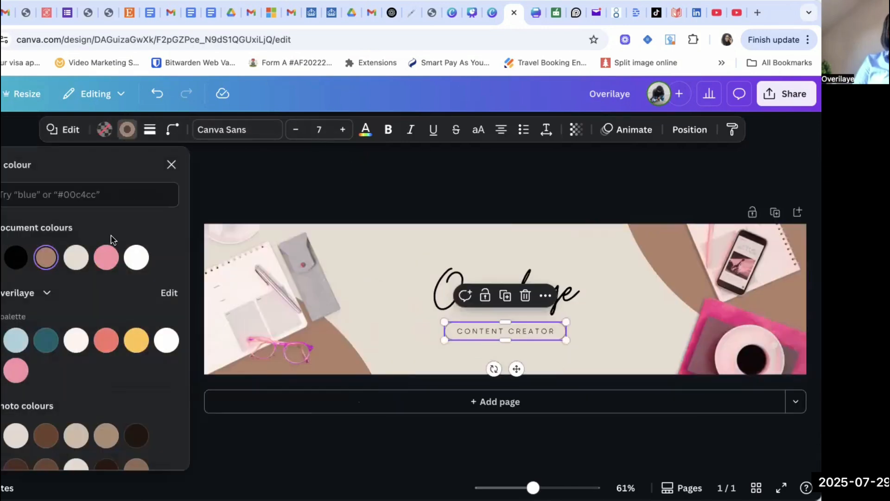
pyautogui.click(106, 257)
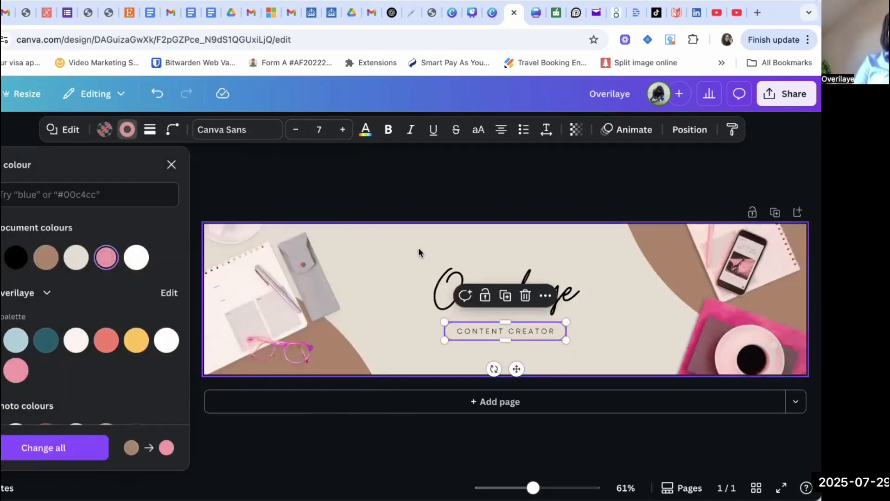
pyautogui.click(418, 252)
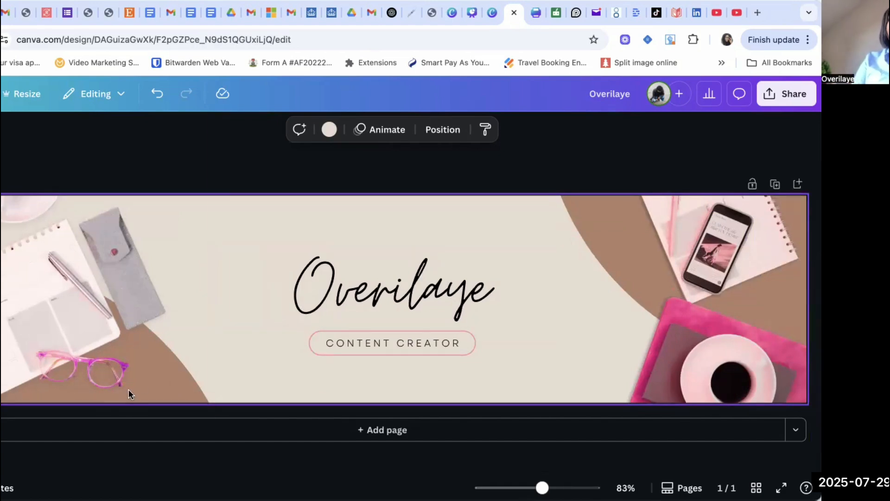
# Search the photos for "open book and glass" and add the open book with coffee cup photo to the banner.
pyautogui.moveTo(124, 259)
pyautogui.mouseDown()
pyautogui.moveTo(225, 253)
pyautogui.moveTo(180, 256)
pyautogui.moveTo(128, 243)
pyautogui.mouseUp()
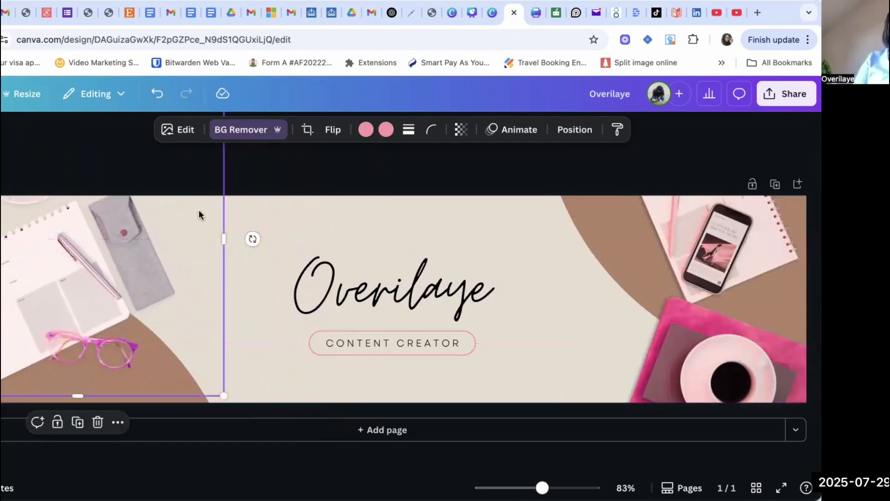
pyautogui.click(316, 226)
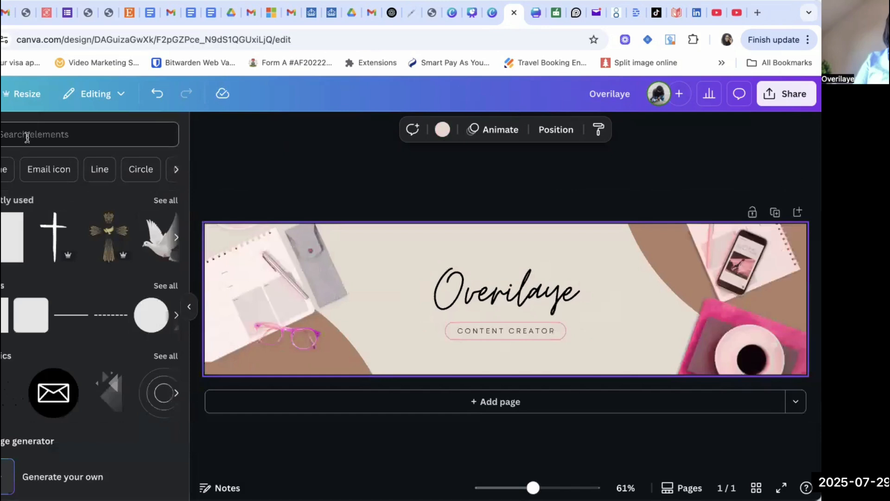
pyautogui.click(30, 134)
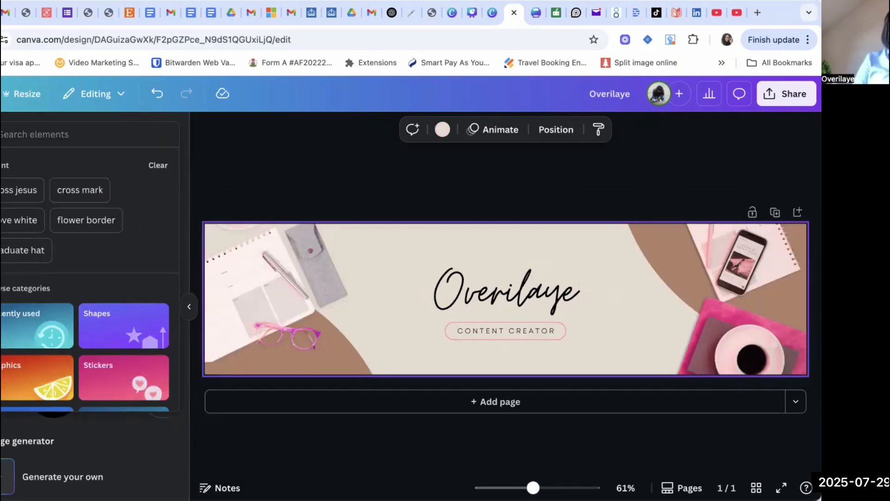
pyautogui.click(1, 297)
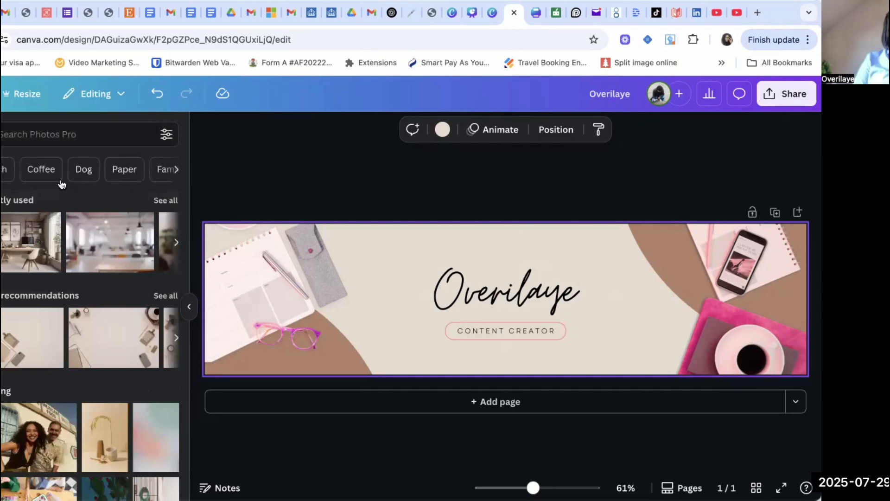
pyautogui.click(57, 125)
pyautogui.write('boo')
pyautogui.press('BackSpace')
pyautogui.press('BackSpace')
pyautogui.press('BackSpace')
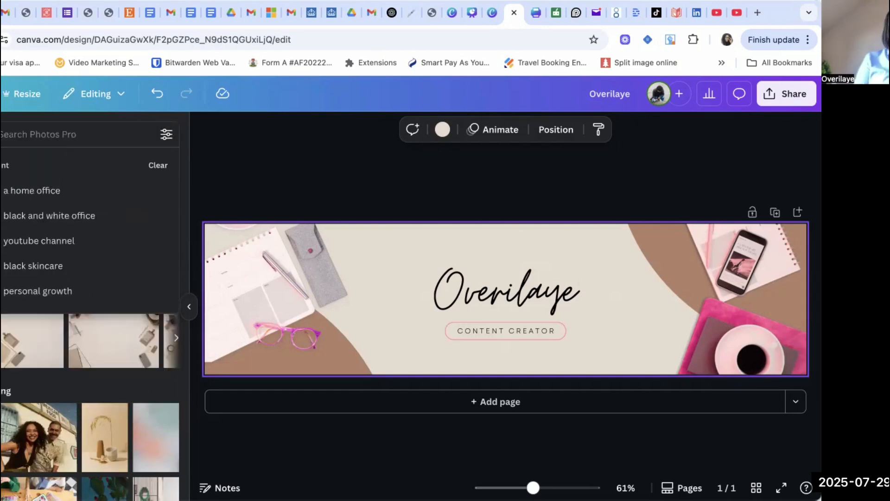
pyautogui.write('open book and glass')
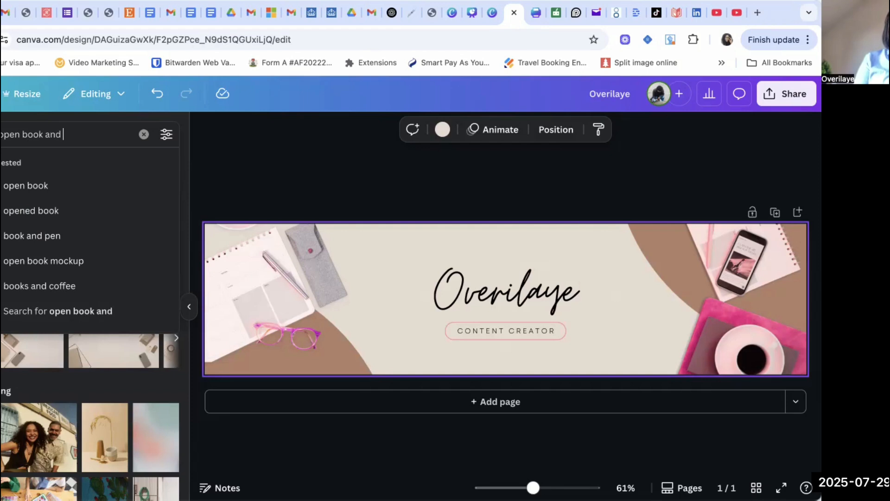
pyautogui.press('Return')
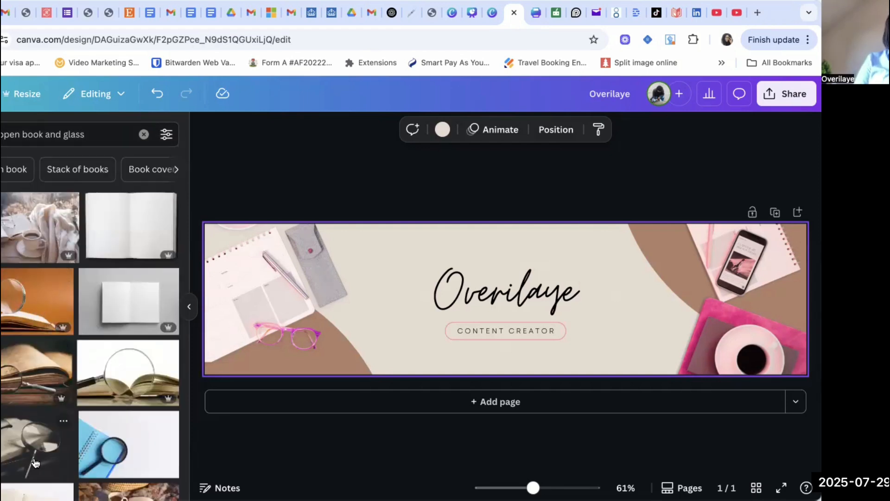
pyautogui.scroll(-4, 35, 463)
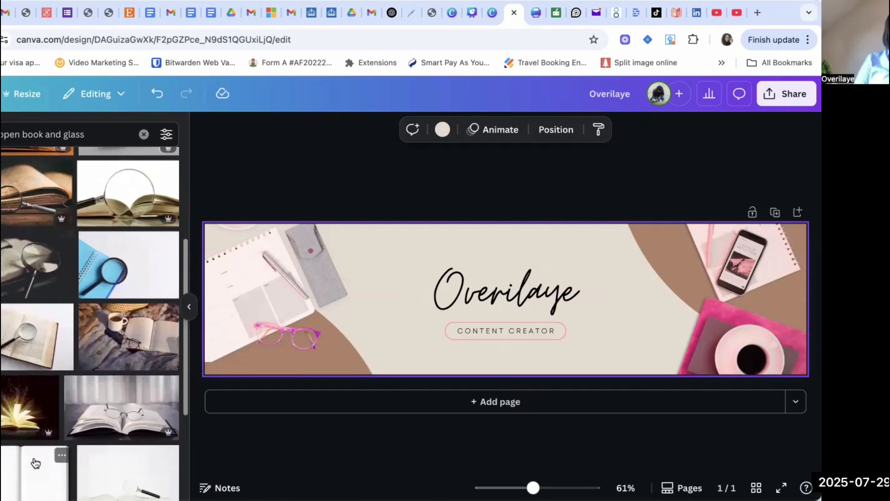
pyautogui.scroll(-6, 35, 463)
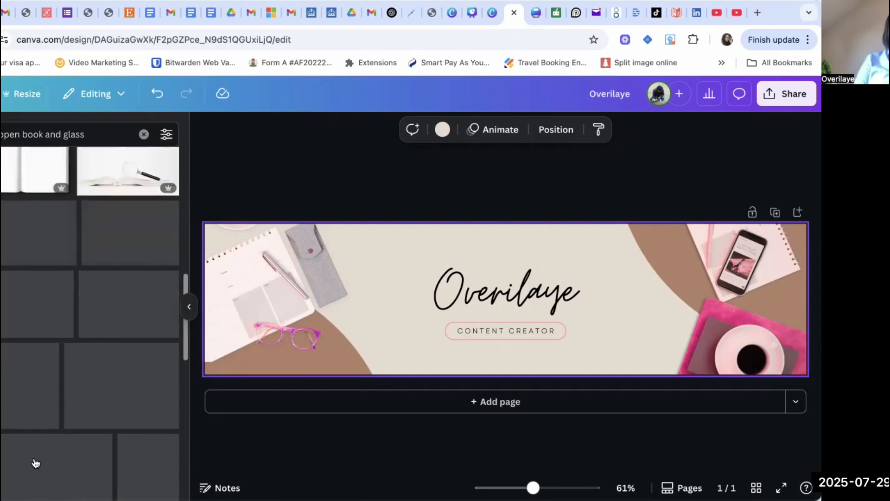
pyautogui.scroll(-1, 34, 463)
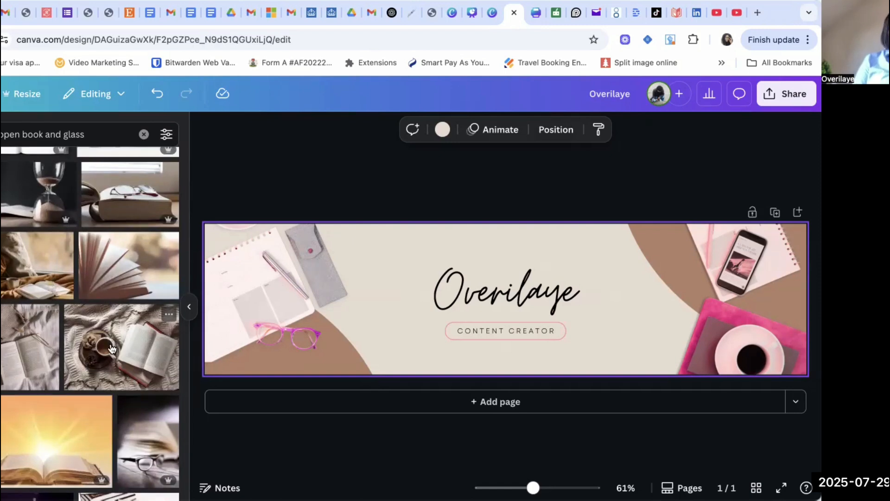
pyautogui.scroll(-6, 75, 387)
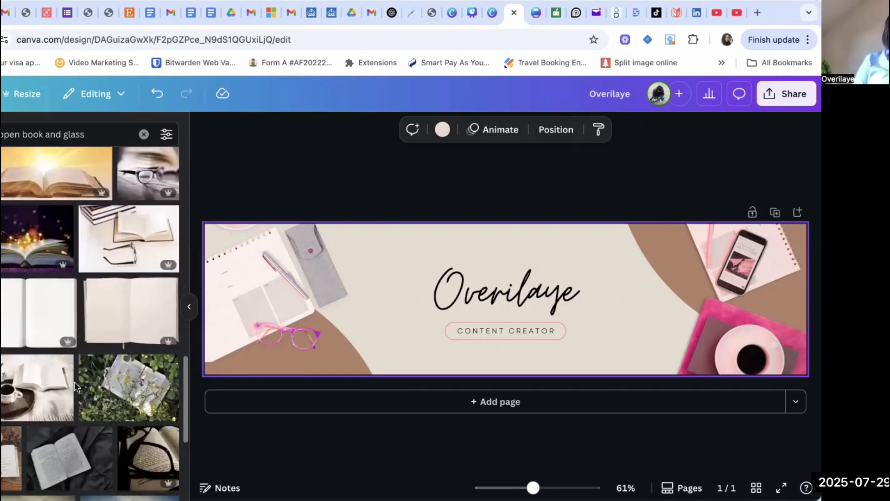
pyautogui.scroll(-4, 38, 409)
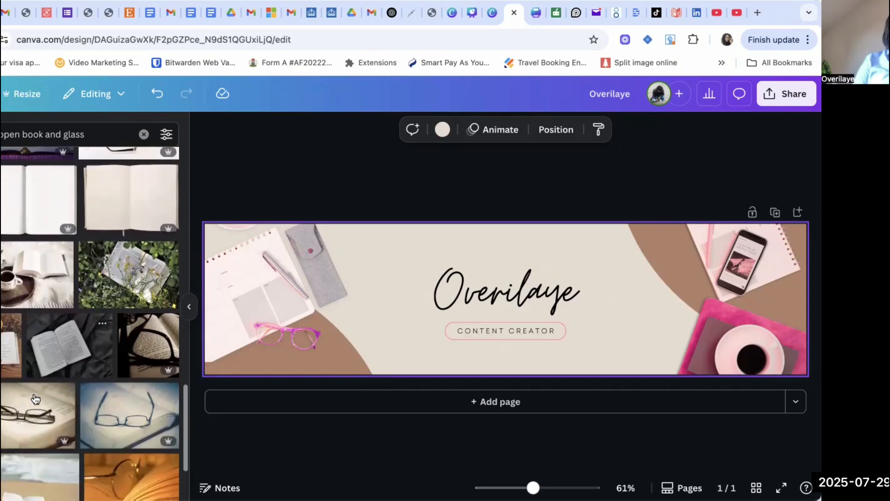
pyautogui.click(37, 237)
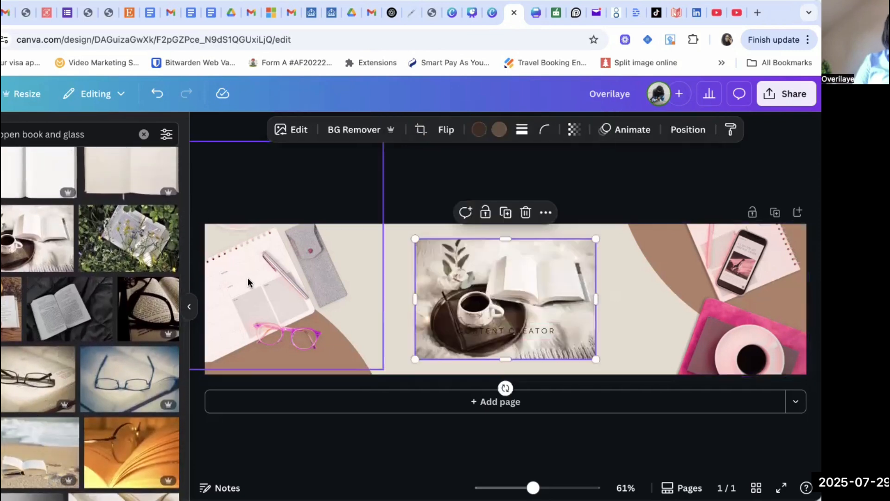
# Delete the notebook-and-glasses photo on the left and rotate, resize and position the open book photo in that corner.
pyautogui.click(302, 286)
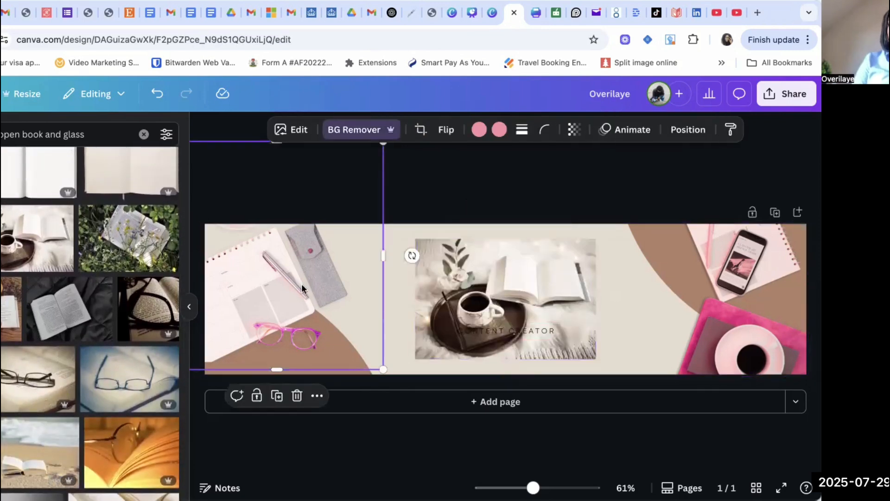
pyautogui.press('Delete')
pyautogui.click(441, 257)
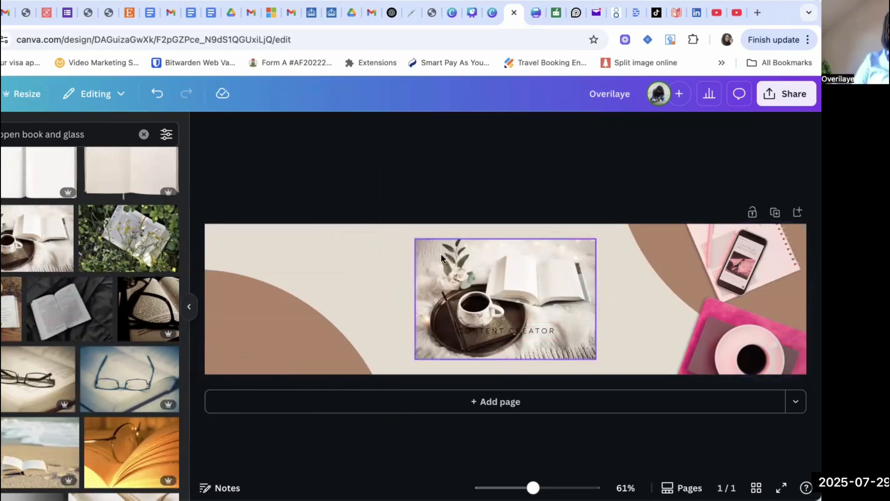
pyautogui.moveTo(454, 269); pyautogui.dragTo(181, 253)
pyautogui.moveTo(222, 363); pyautogui.dragTo(170, 284)
pyautogui.click(316, 266)
pyautogui.moveTo(278, 311); pyautogui.dragTo(273, 292)
pyautogui.click(381, 273)
pyautogui.click(241, 327)
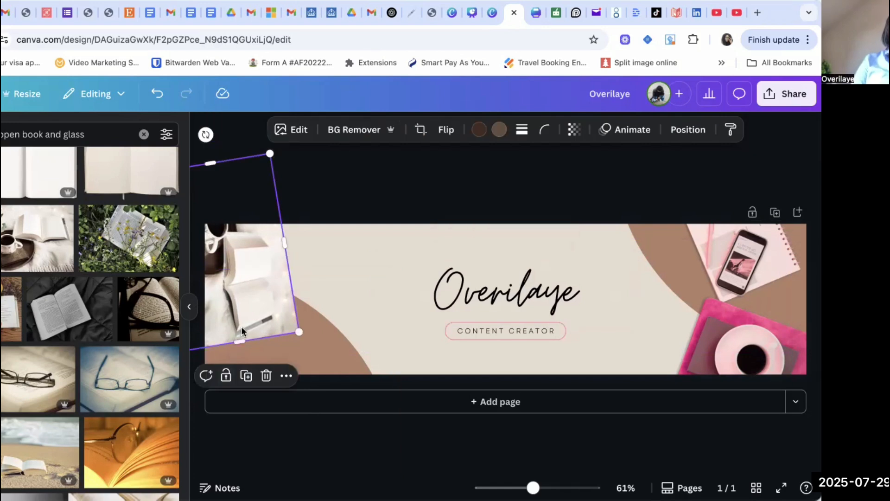
pyautogui.moveTo(205, 135); pyautogui.dragTo(193, 166)
pyautogui.moveTo(241, 263); pyautogui.dragTo(255, 261)
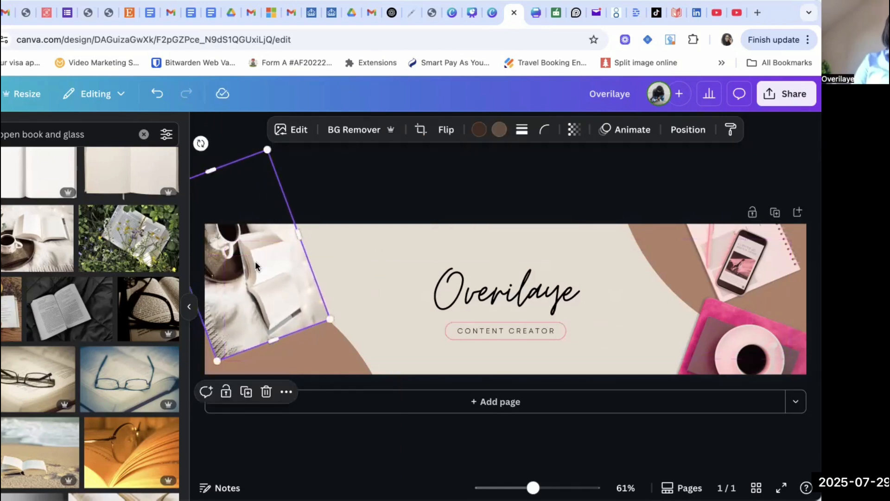
# Recolour the brown curved shape in the lower left corner with the pink document colour.
pyautogui.click(338, 352)
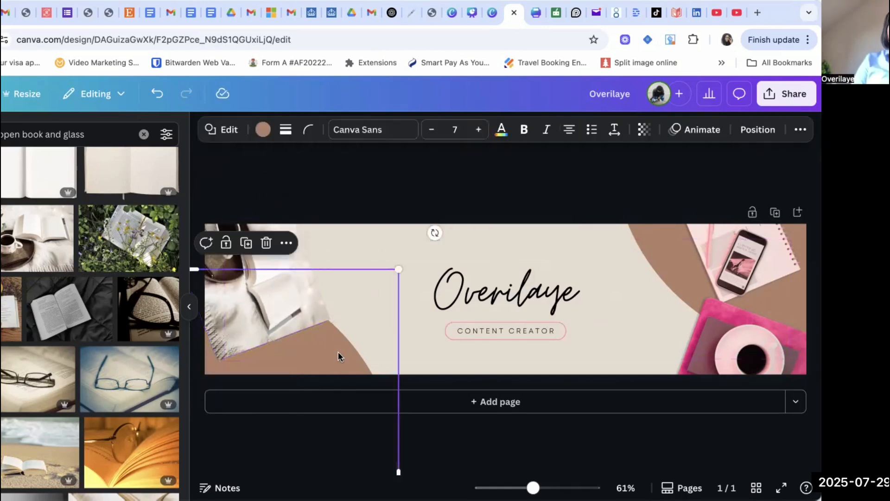
pyautogui.click(263, 129)
pyautogui.click(136, 222)
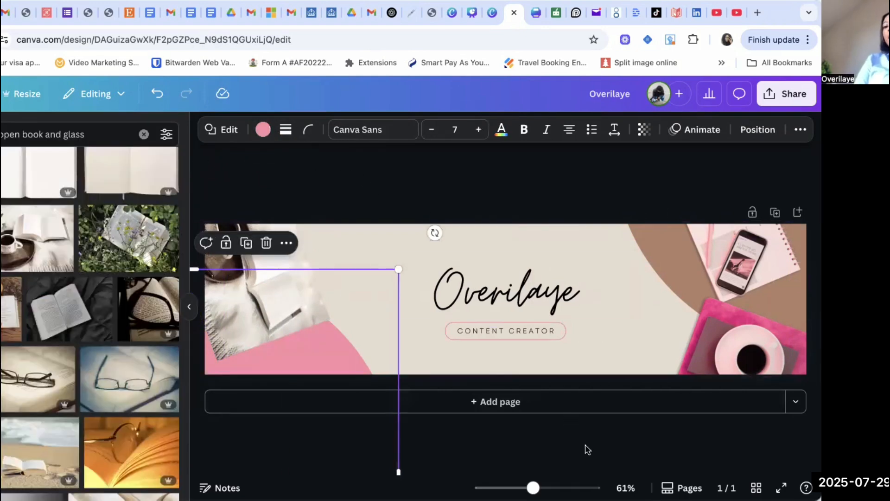
pyautogui.click(389, 456)
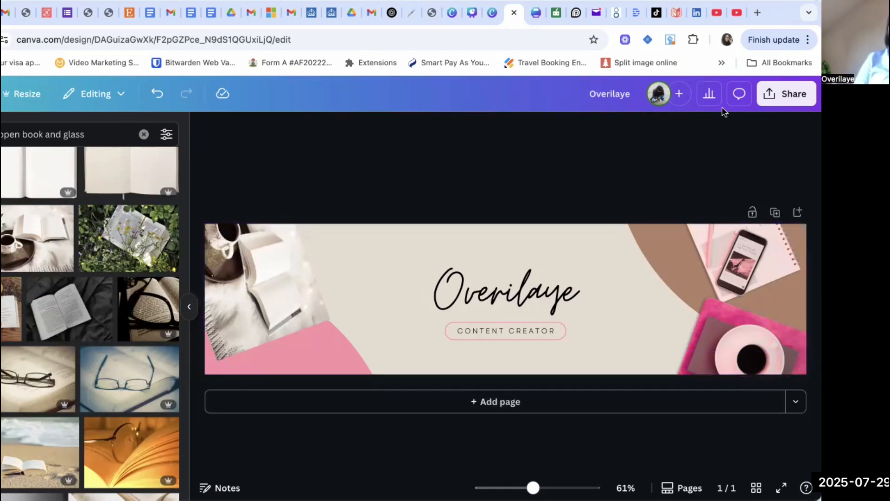
# Open the download options for the design and set the file type to JPG.
pyautogui.click(785, 93)
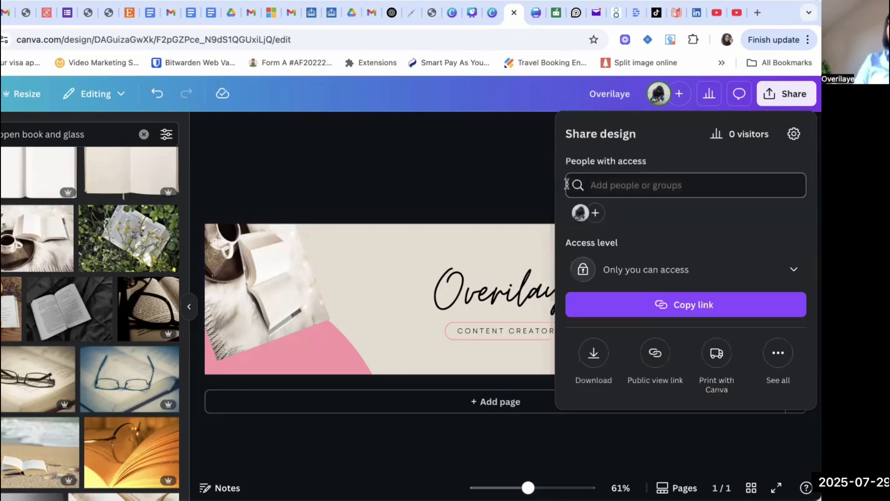
pyautogui.click(595, 354)
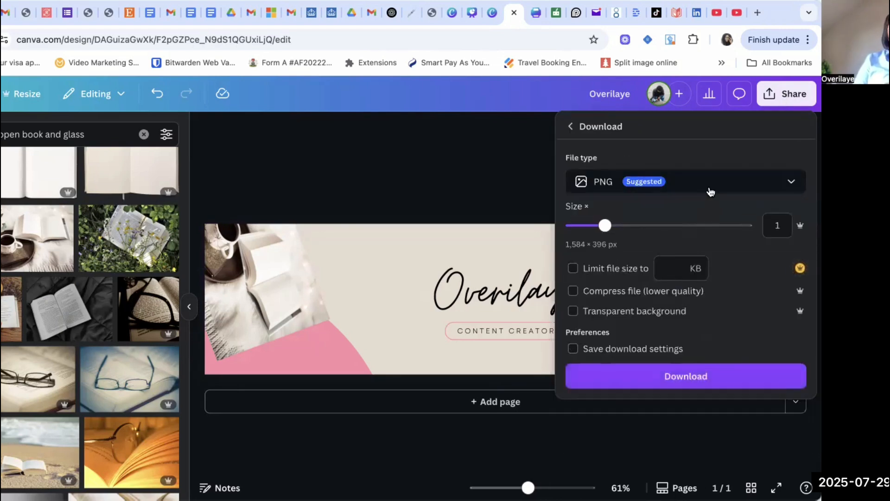
pyautogui.click(791, 183)
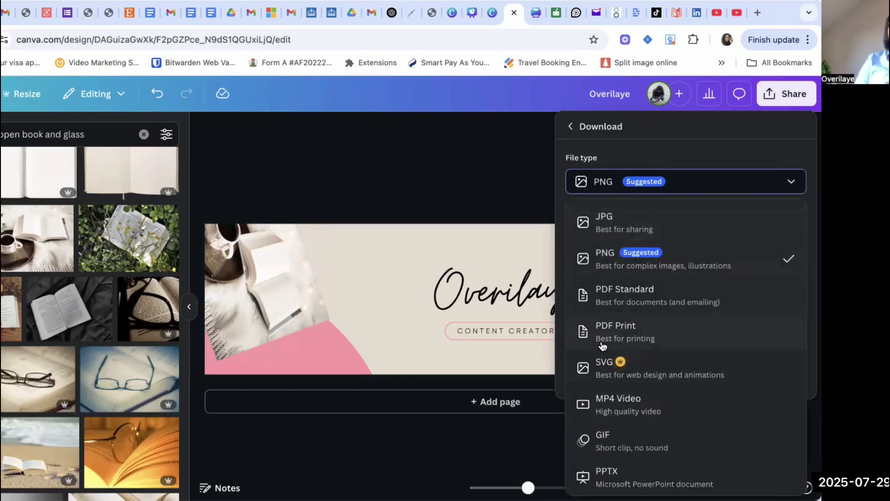
pyautogui.click(608, 224)
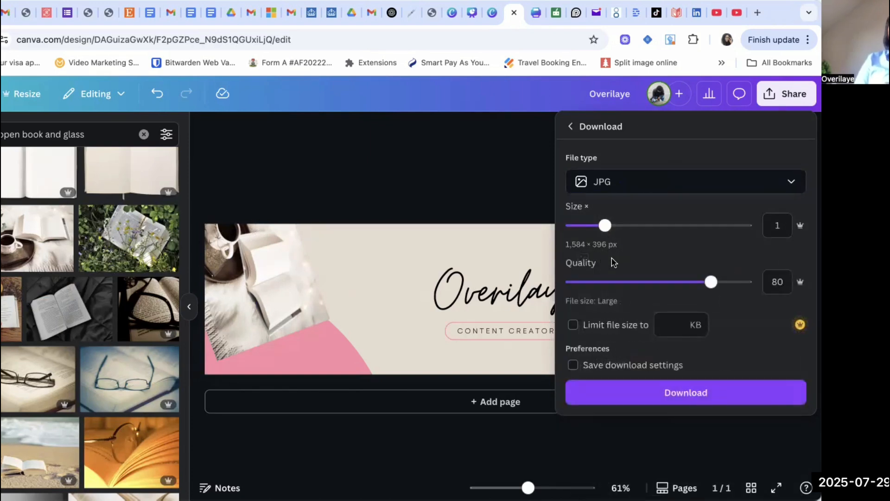